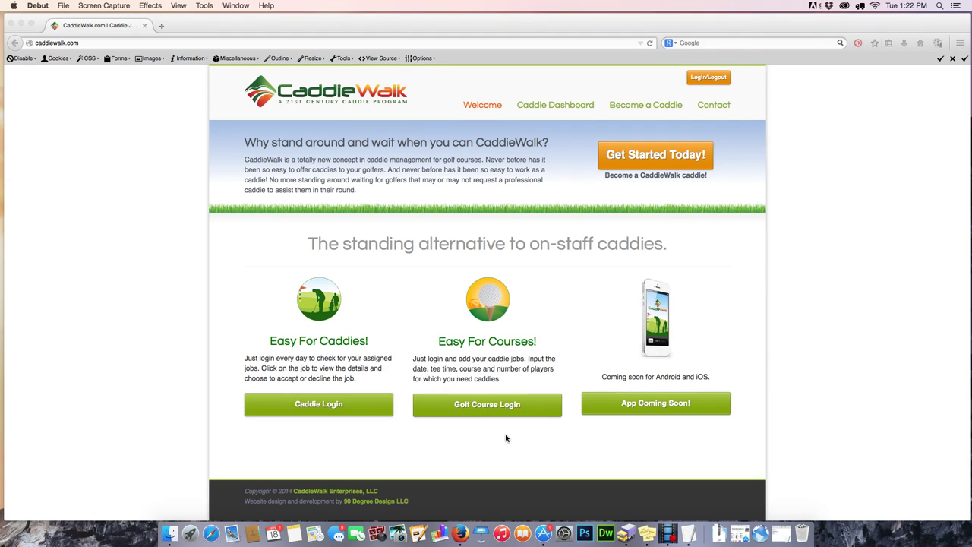
# Sign in through Golf Course Login with the club's saved e-mail autofill credentials.
pyautogui.click(483, 405)
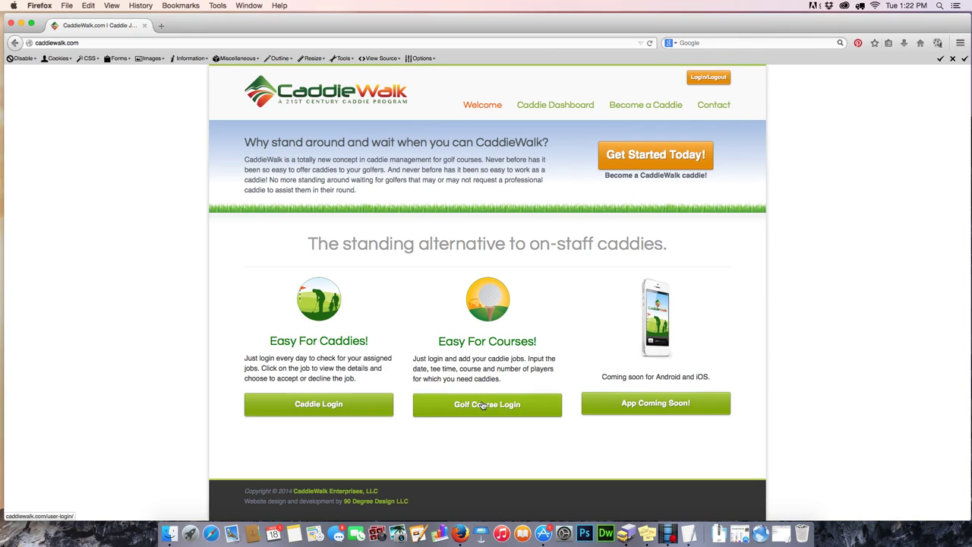
pyautogui.click(483, 405)
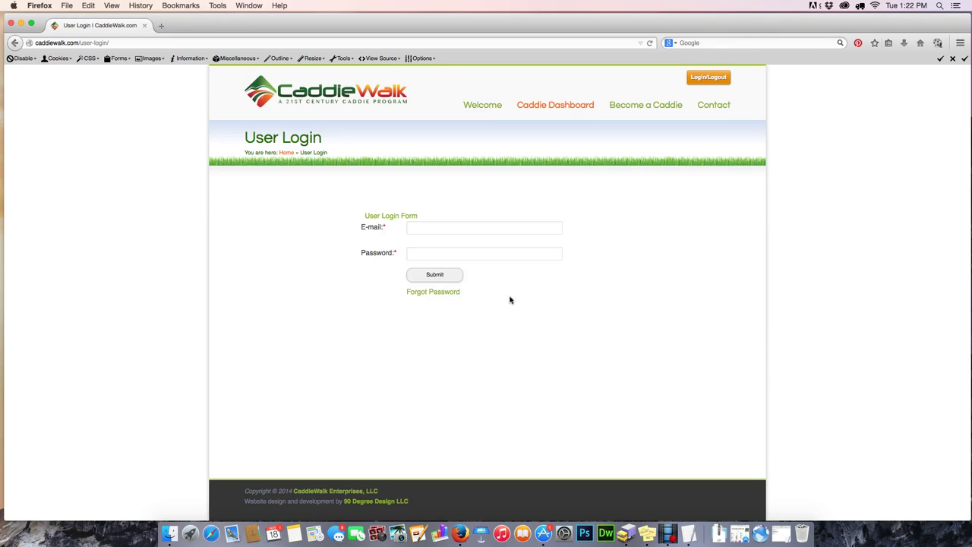
pyautogui.click(470, 229)
pyautogui.click(470, 229)
pyautogui.click(456, 237)
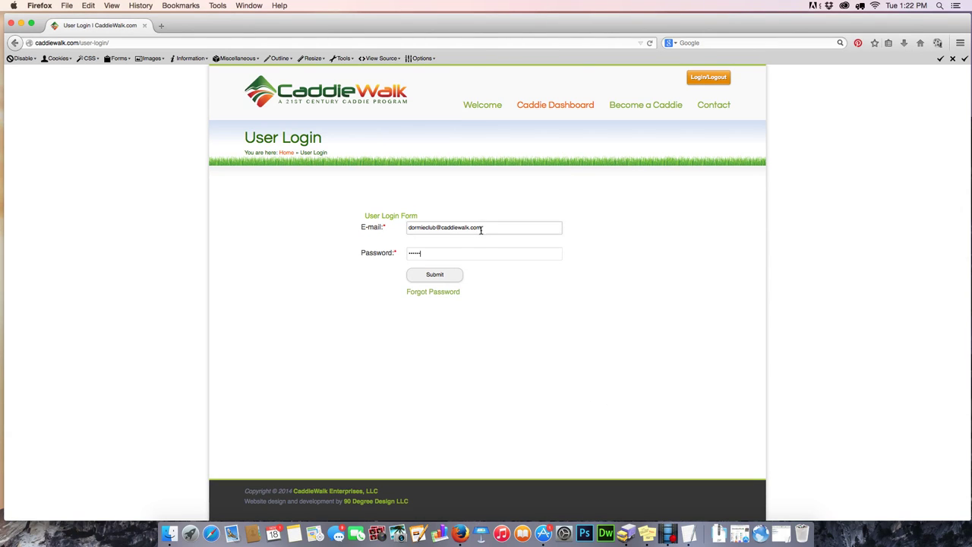
pyautogui.click(458, 280)
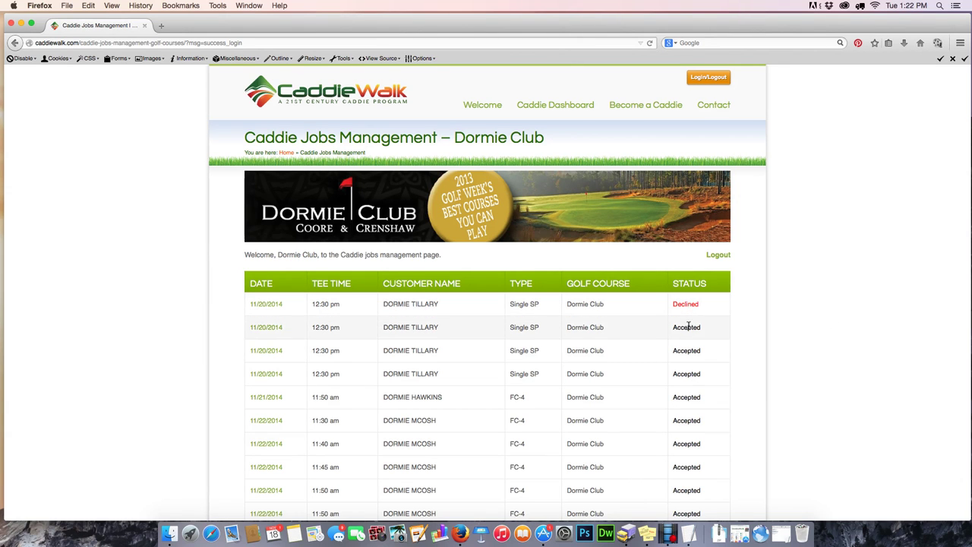
# Scroll through Dormie Club's jobs table of ten 11/20–11/22/2014 bookings.
pyautogui.scroll(-2, 685, 365)
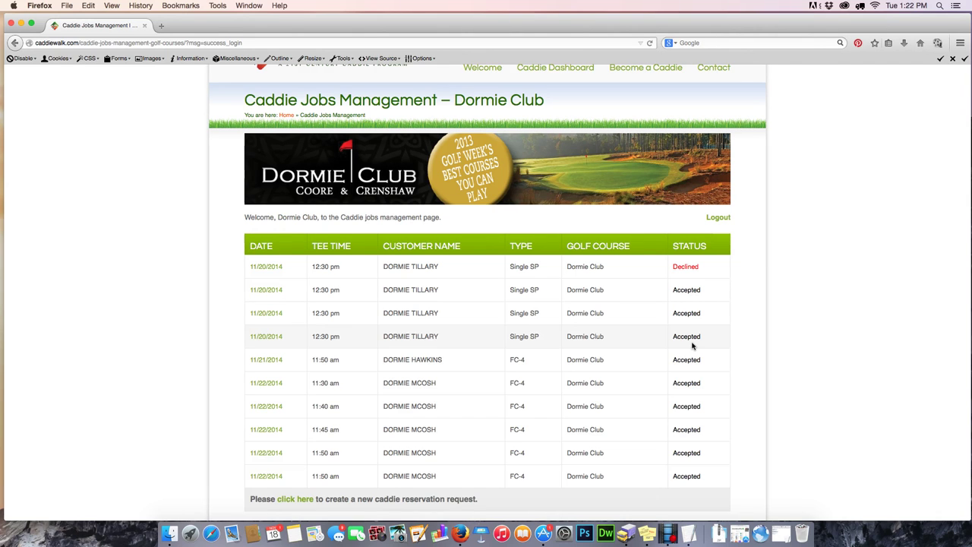
pyautogui.scroll(-3, 692, 346)
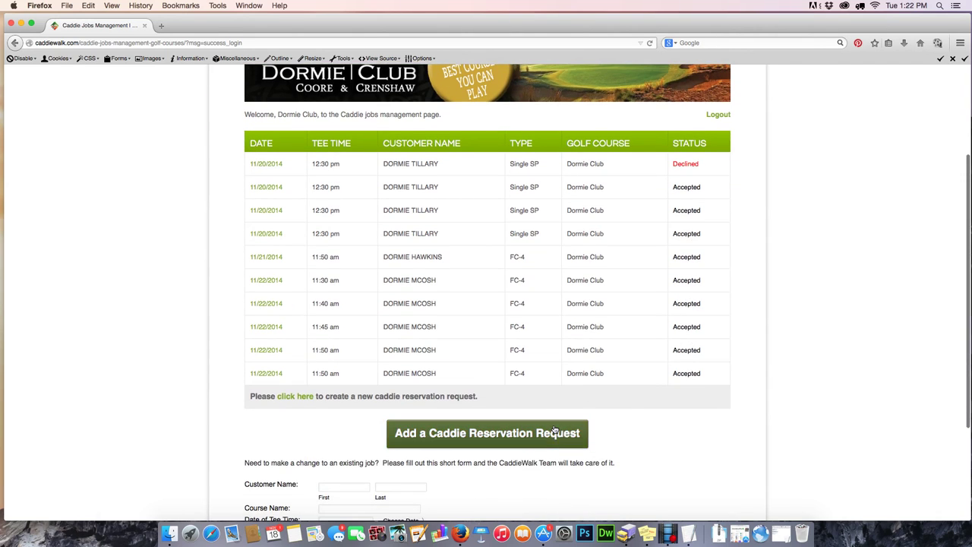
# Start a new reservation request and enter the requester's e-mail, then the course and customer contact details.
pyautogui.click(568, 433)
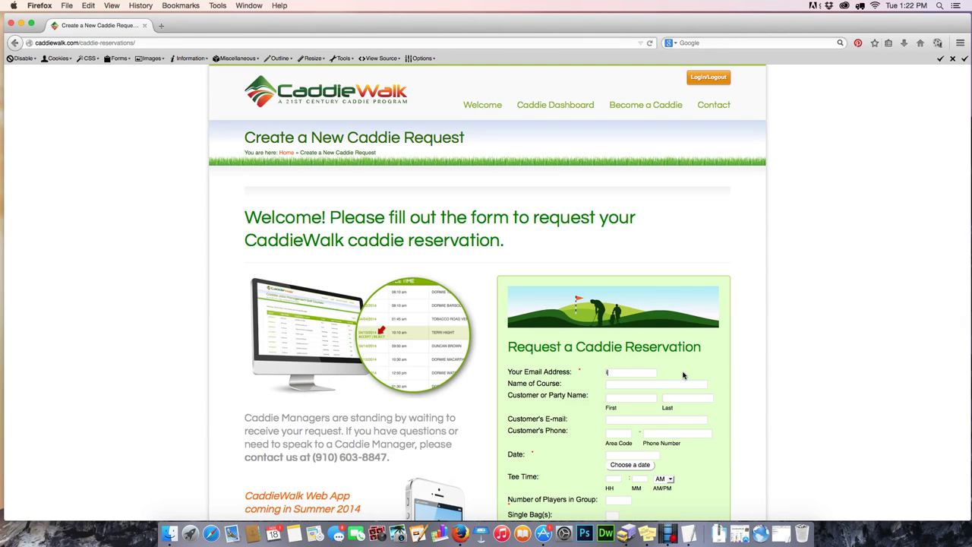
pyautogui.press('Tab')
pyautogui.press('Tab')
pyautogui.press('Tab')
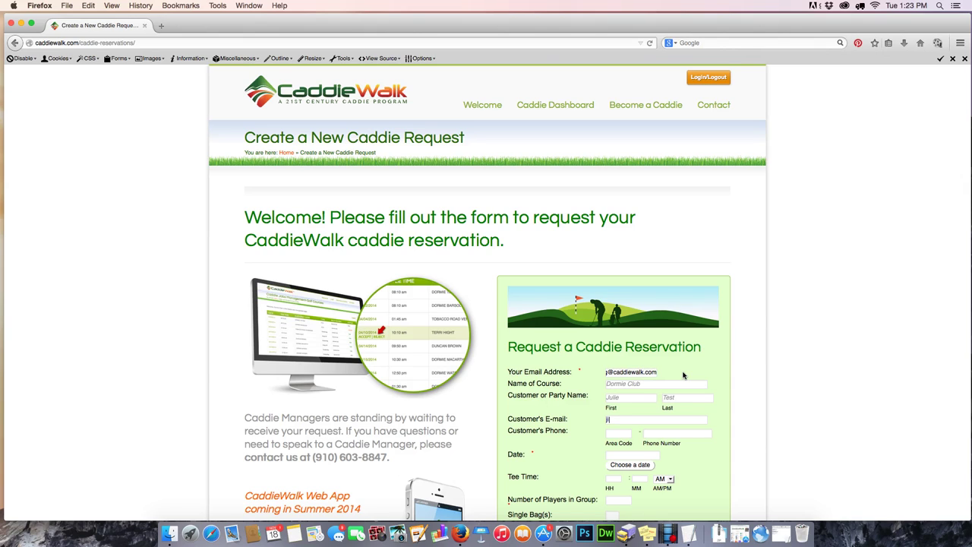
pyautogui.write('19')
pyautogui.write('7490')
pyautogui.write('182')
# Set the reservation date to November 28, 2014 and tee time to 08:45.
pyautogui.click(646, 465)
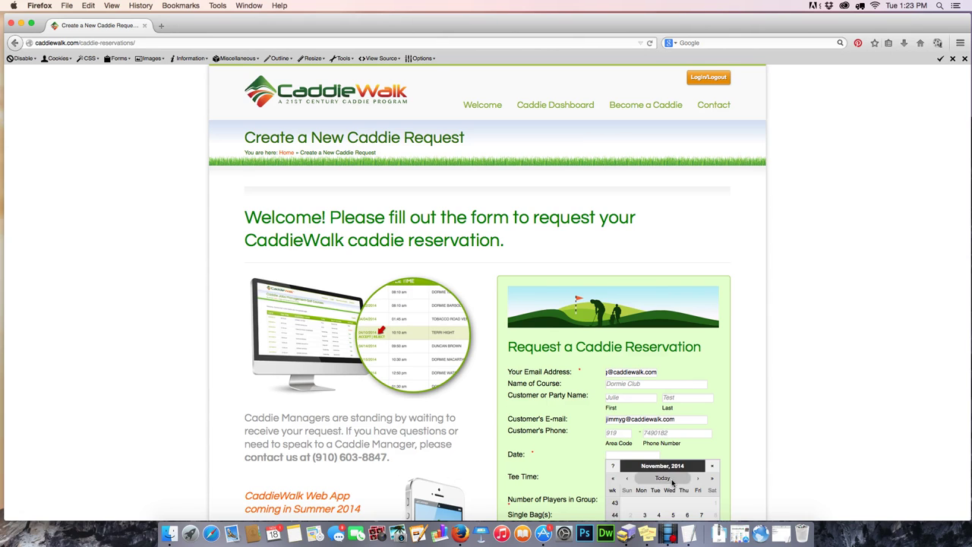
pyautogui.scroll(-2, 673, 484)
pyautogui.click(699, 470)
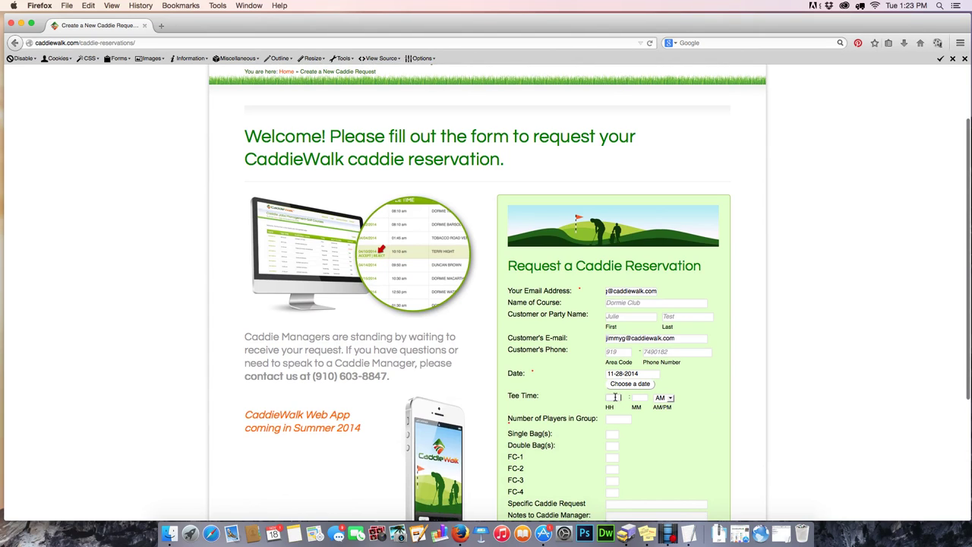
pyautogui.click(615, 397)
pyautogui.write('08')
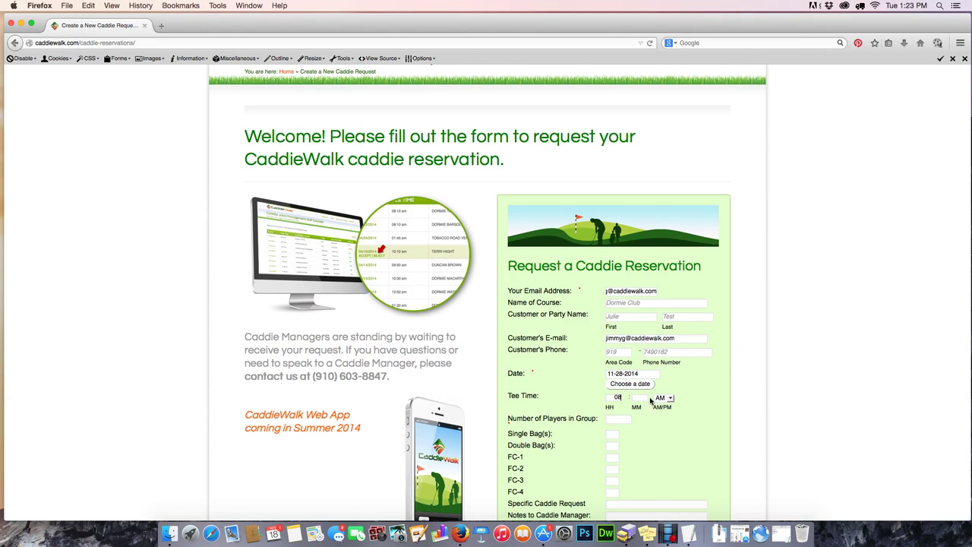
pyautogui.click(646, 397)
pyautogui.write('45')
# Enter 4 players and 4 single bags.
pyautogui.scroll(-3, 717, 438)
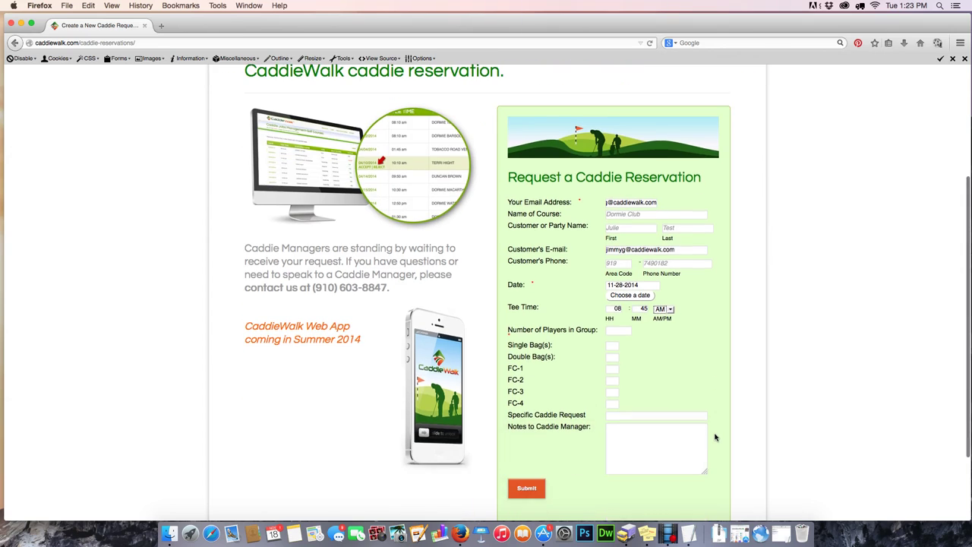
pyautogui.click(617, 332)
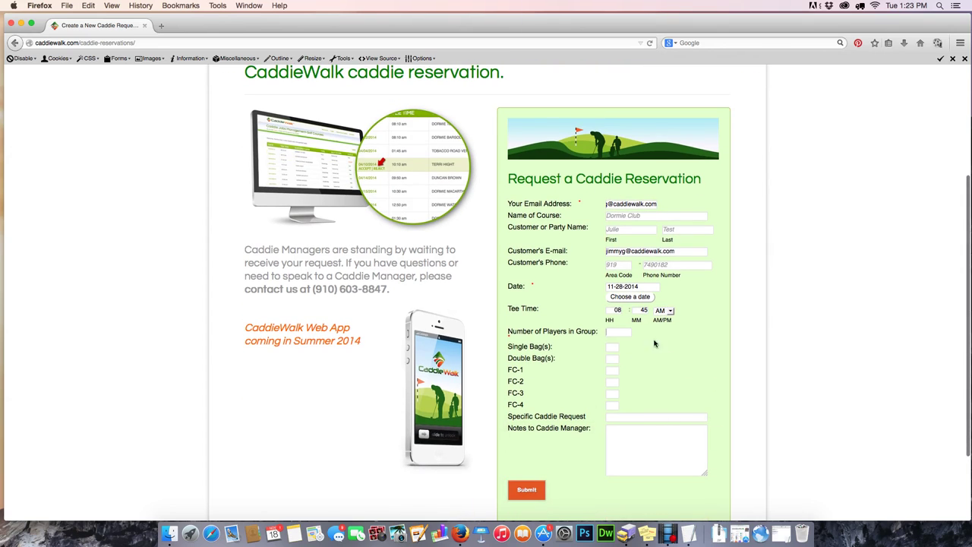
pyautogui.click(676, 380)
pyautogui.click(614, 348)
pyautogui.write('4')
pyautogui.press('Tab')
# Name the requested caddie and add the note 'We'd like only veteran caddies, please.'.
pyautogui.scroll(-3, 695, 371)
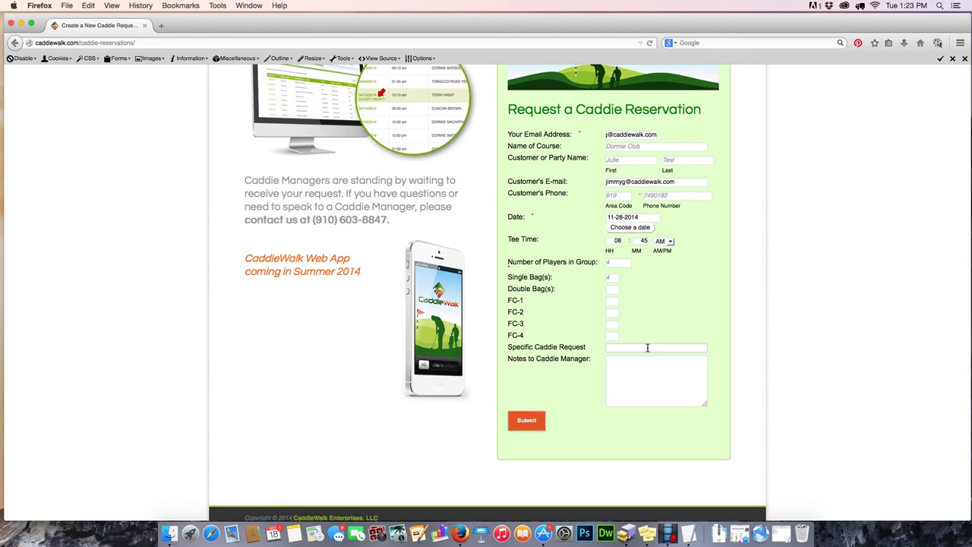
pyautogui.write('Joh')
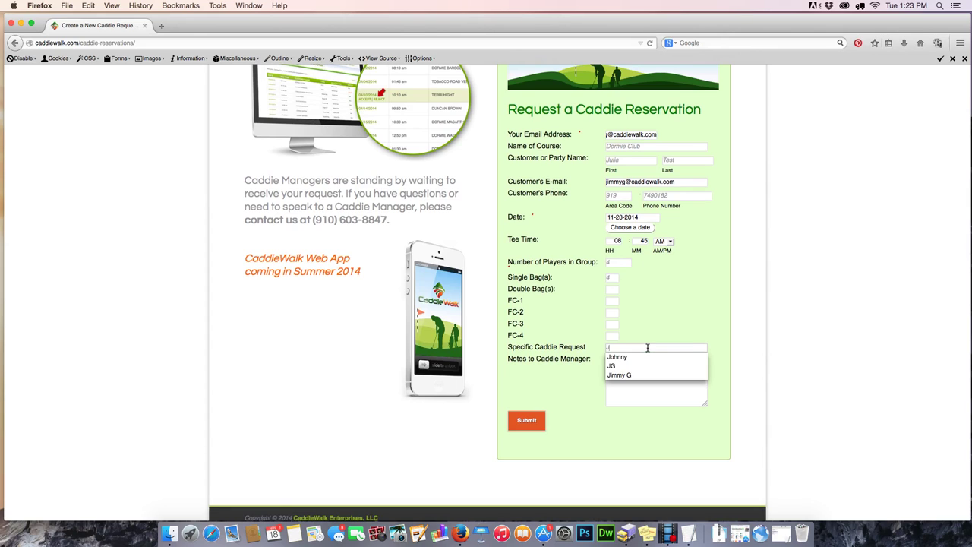
pyautogui.write('nny Appl')
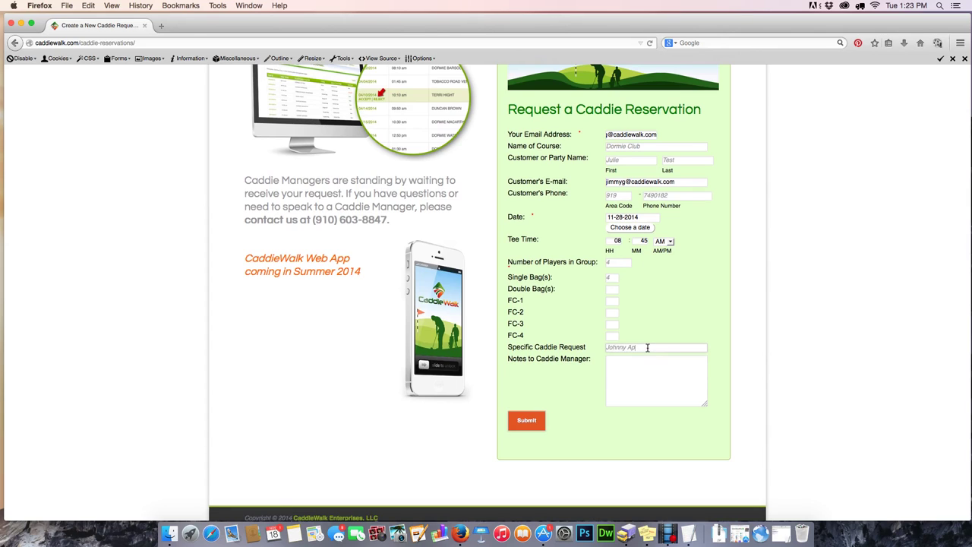
pyautogui.write('eseed')
pyautogui.press('Tab')
pyautogui.write("WE'd")
pyautogui.press('BackSpace')
pyautogui.press('BackSpace')
pyautogui.press('BackSpace')
pyautogui.write("e'd like ")
pyautogui.write('only ve')
pyautogui.write('teran caddies')
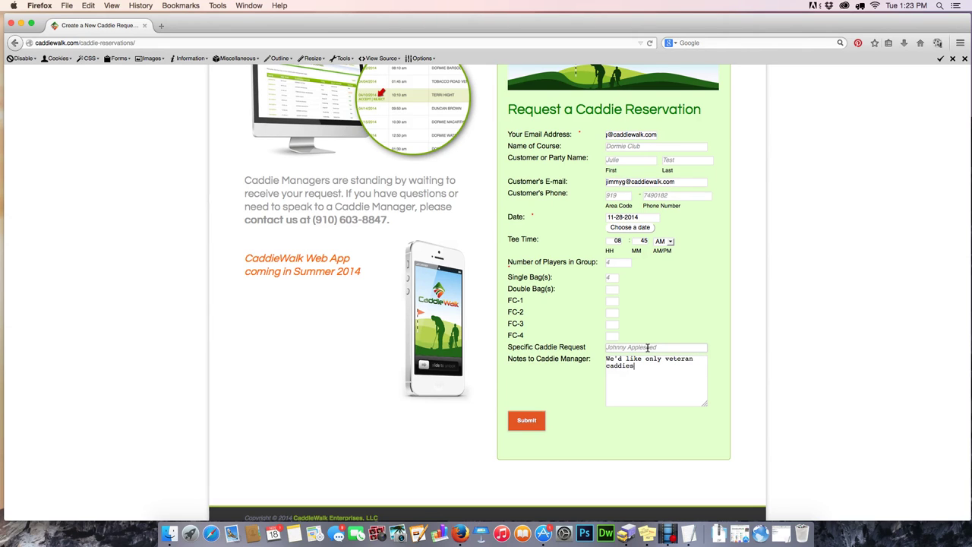
pyautogui.write(', please.')
# Submit the reservation request and look over the cleared, blank form.
pyautogui.click(539, 423)
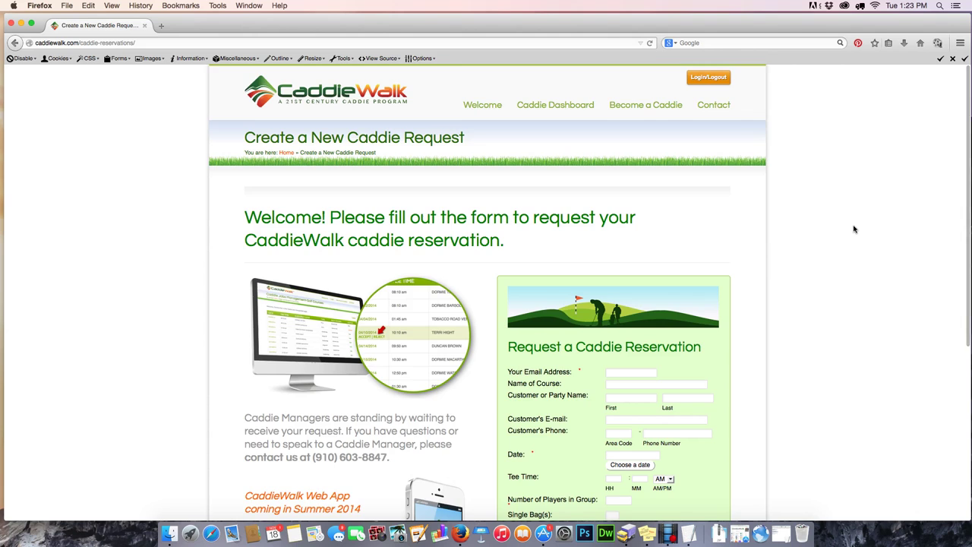
pyautogui.scroll(-3, 854, 229)
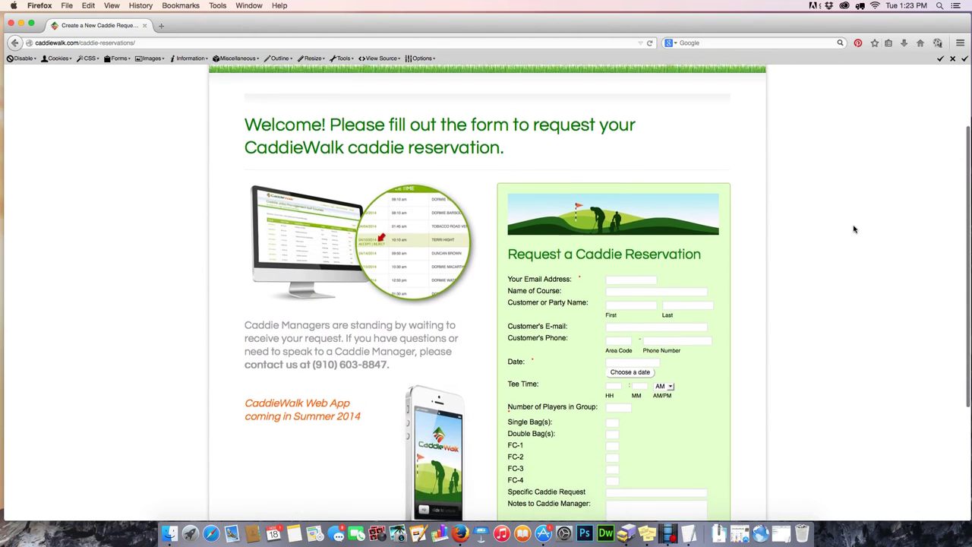
pyautogui.scroll(3, 844, 228)
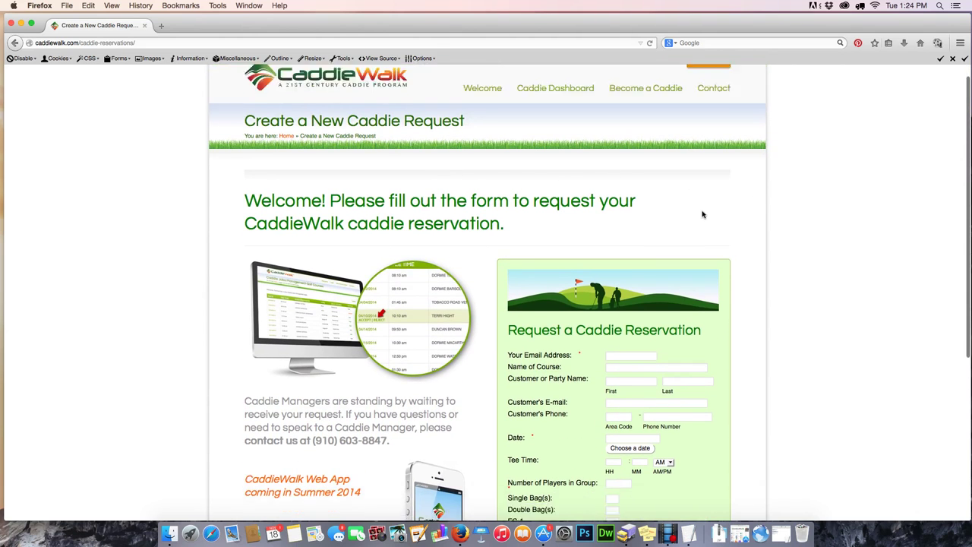
pyautogui.scroll(-5, 703, 215)
pyautogui.scroll(3, 703, 215)
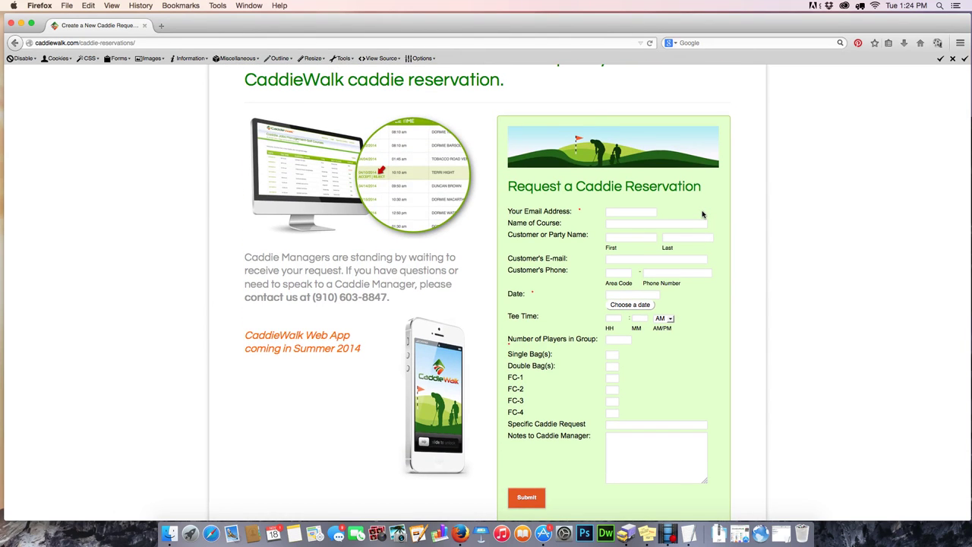
pyautogui.scroll(2, 714, 228)
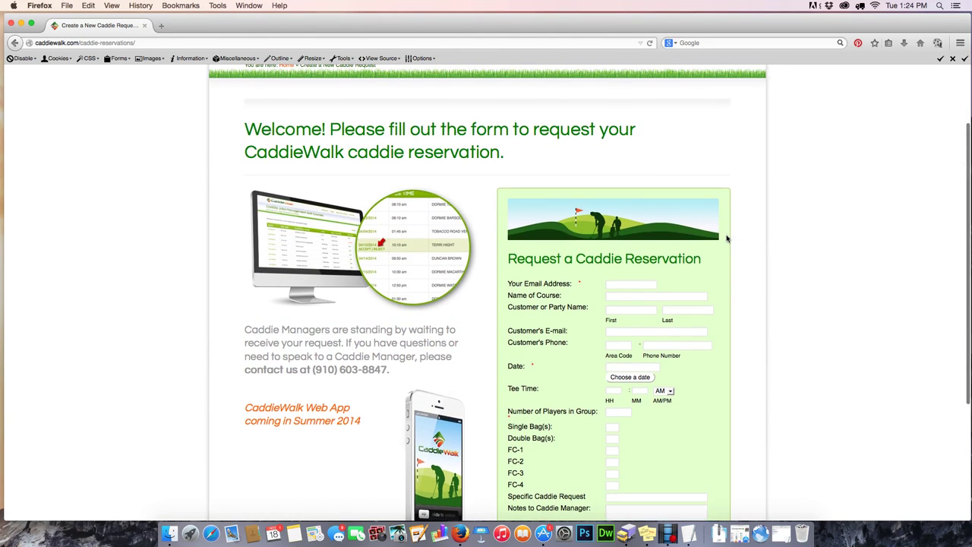
pyautogui.scroll(2, 727, 239)
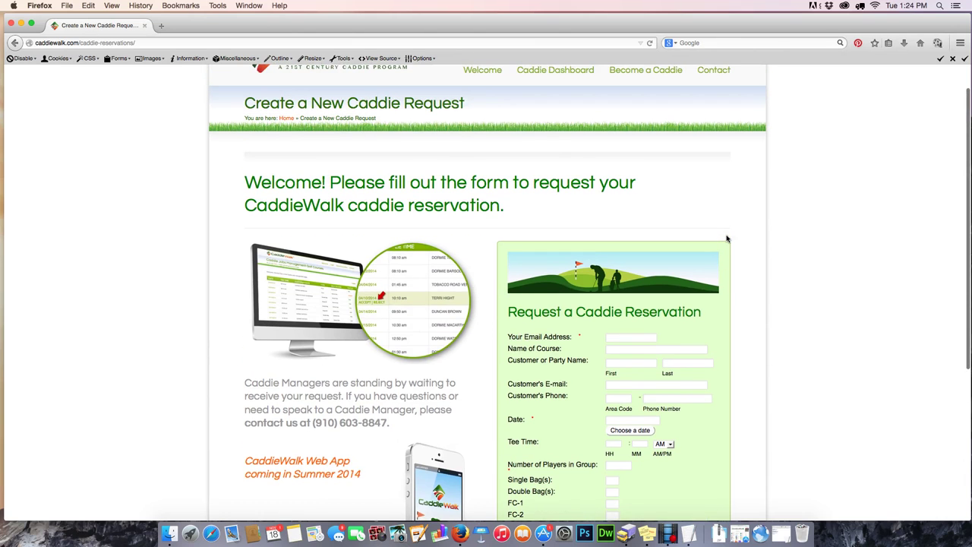
pyautogui.scroll(1, 726, 239)
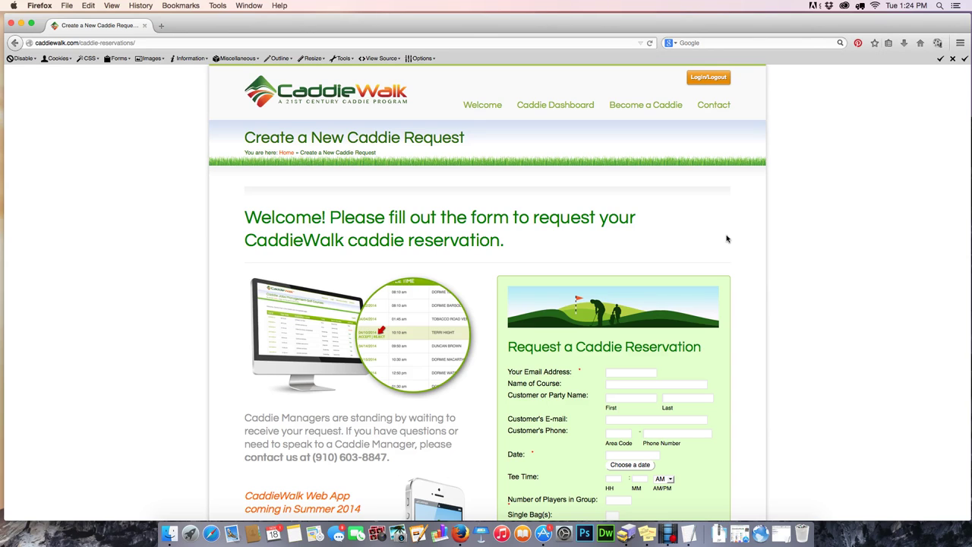
pyautogui.scroll(-4, 726, 238)
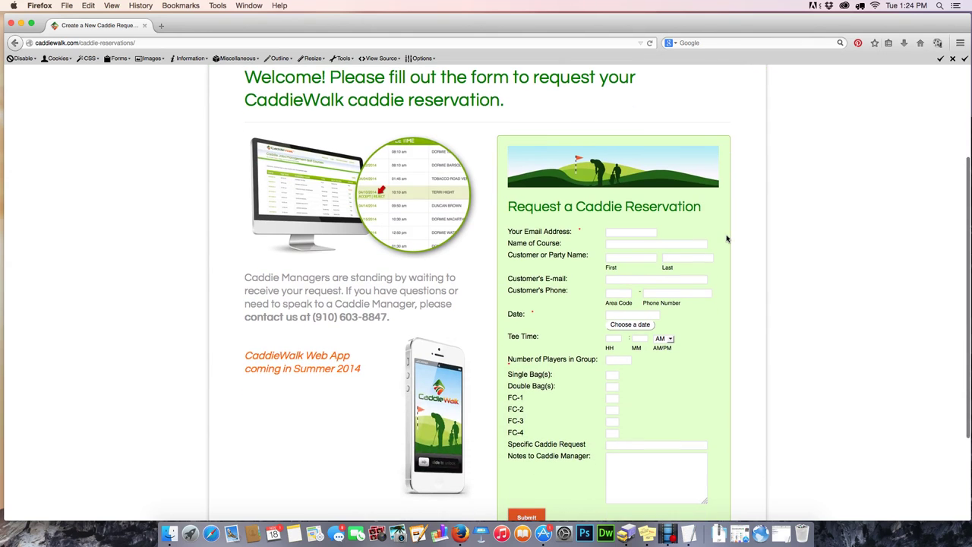
pyautogui.scroll(-4, 727, 238)
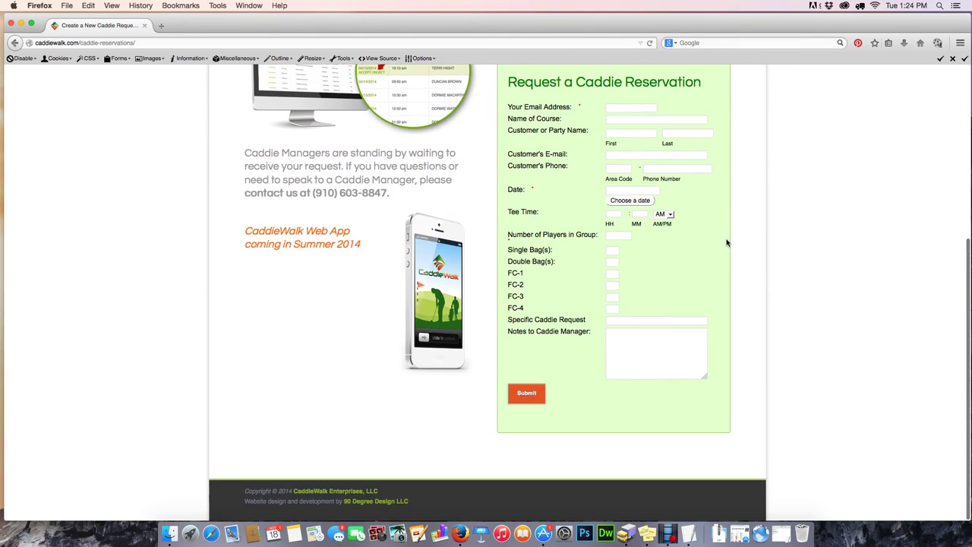